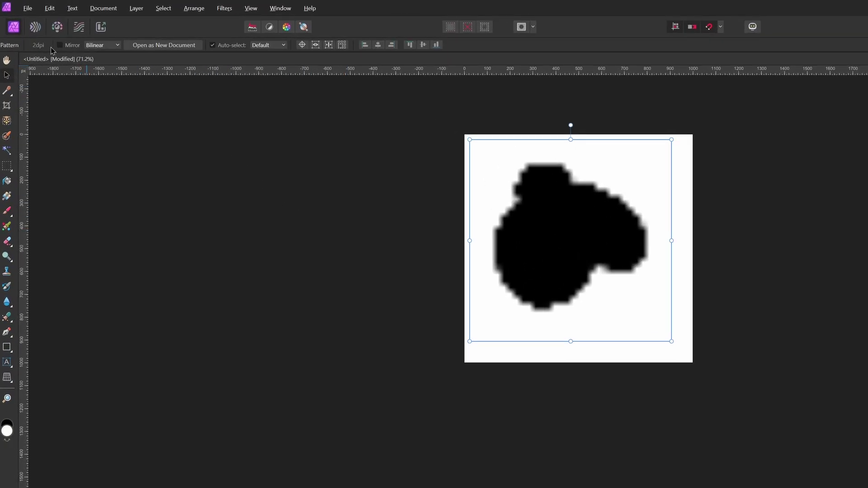
# Scale down the pink cloud pattern's tile and create a pattern layer from the selected cloud image.
pyautogui.click(109, 47)
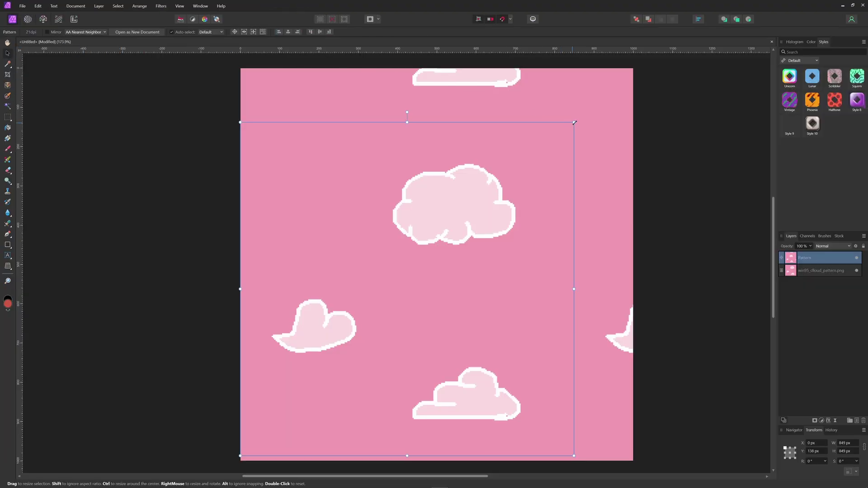
pyautogui.moveTo(574, 122); pyautogui.dragTo(455, 193)
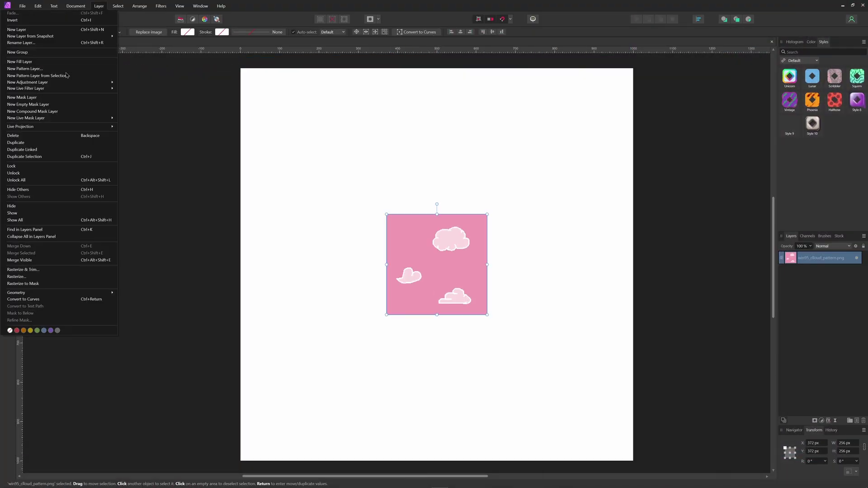
pyautogui.click(64, 76)
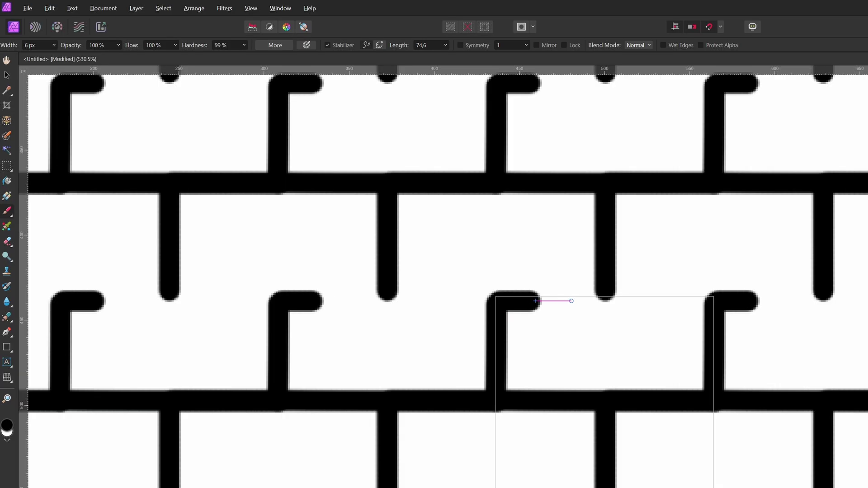
# Paint a horizontal brick outline with the 6 px brush on the pattern layer and shrink the red brick pattern's tile.
pyautogui.moveTo(571, 299); pyautogui.dragTo(724, 300)
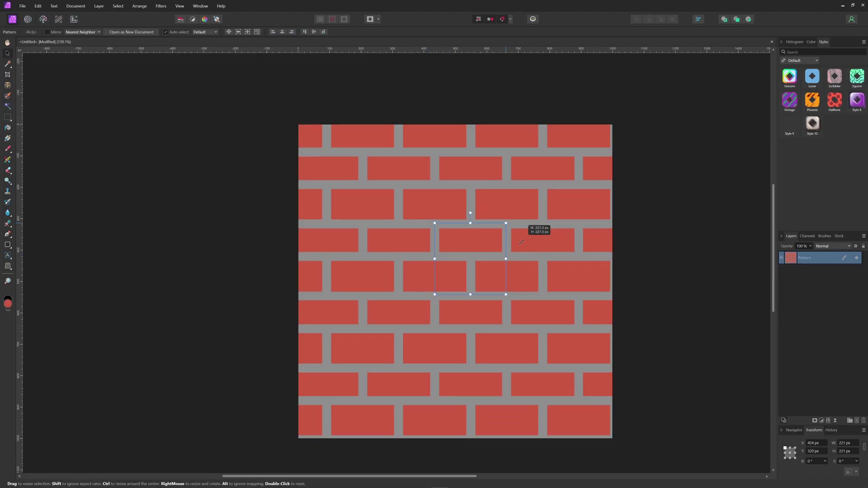
pyautogui.moveTo(522, 240)
pyautogui.mouseDown()
pyautogui.moveTo(462, 297)
pyautogui.moveTo(470, 289)
pyautogui.mouseUp()
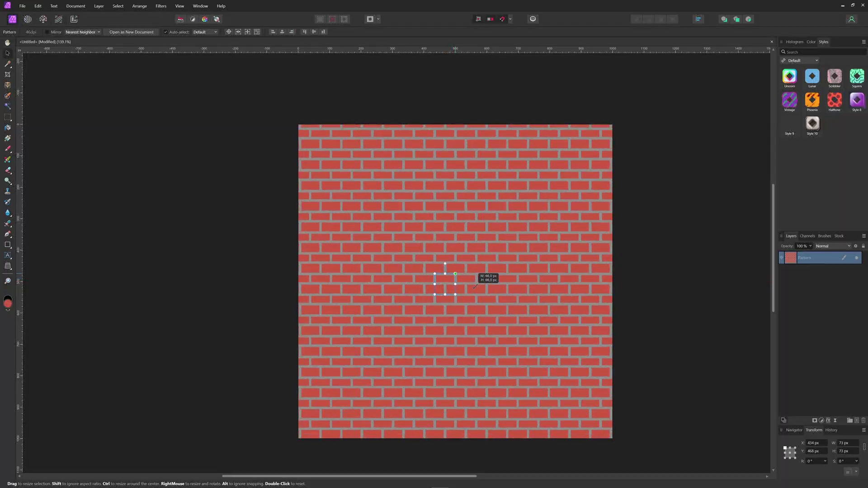
pyautogui.moveTo(496, 398); pyautogui.dragTo(496, 266)
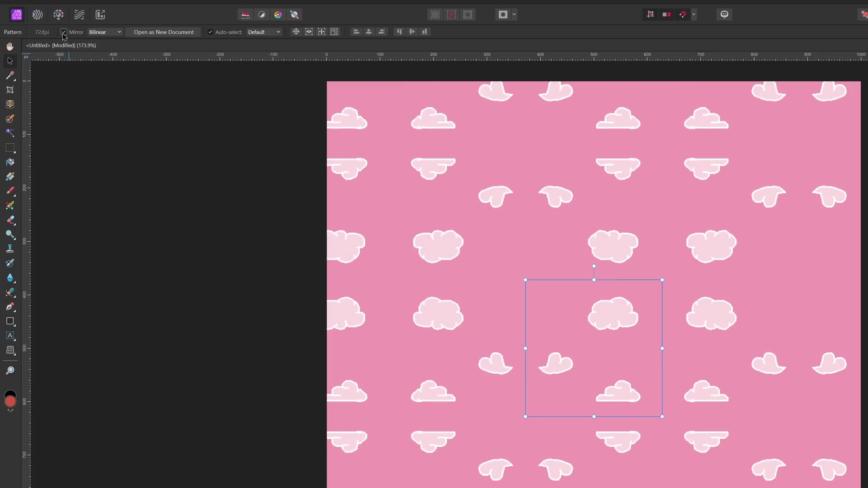
# Toggle mirroring on the pink cloud pattern layer.
pyautogui.click(63, 33)
pyautogui.click(63, 33)
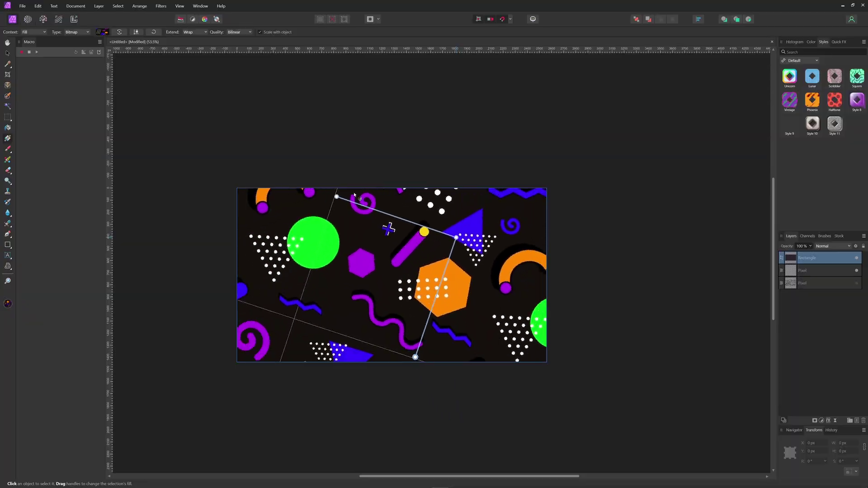
# Adjust the scale and rotation of the rectangle's colourful geometric bitmap fill.
pyautogui.moveTo(354, 195); pyautogui.dragTo(498, 257)
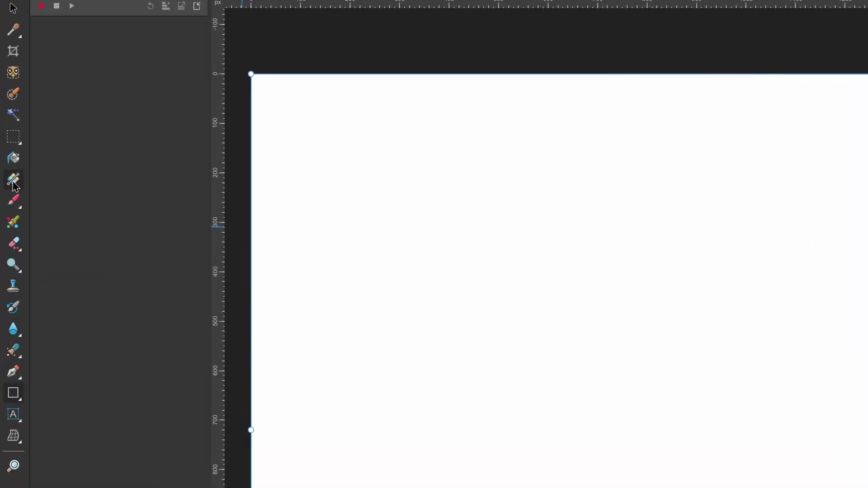
# Set the white rectangle's fill type to Bitmap with the floral pattern, and adjust the scale and rotation of that fill.
pyautogui.click(88, 43)
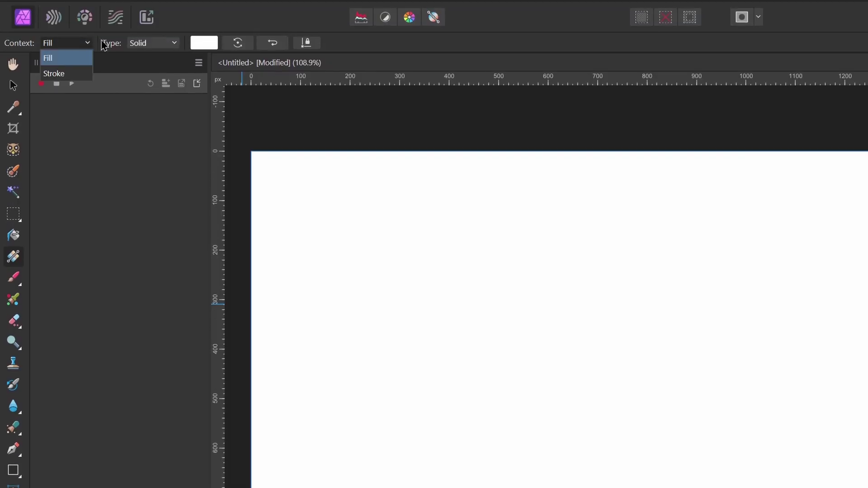
pyautogui.click(128, 43)
pyautogui.click(143, 44)
pyautogui.click(140, 151)
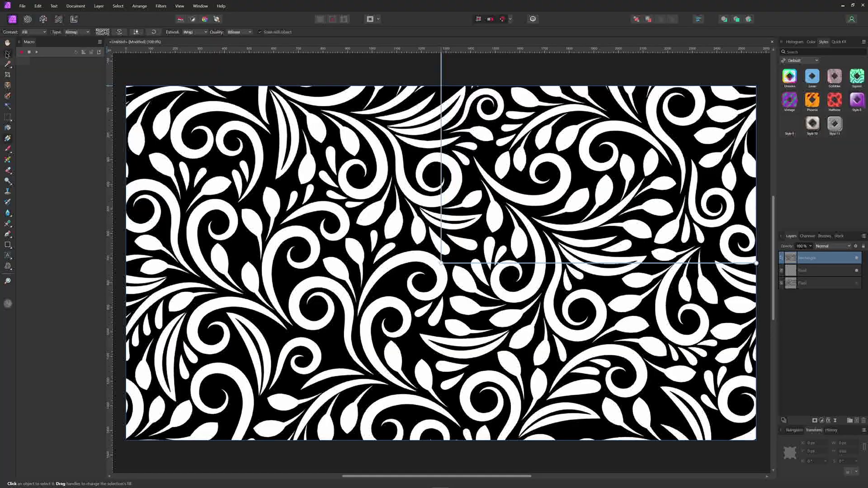
pyautogui.click(7, 53)
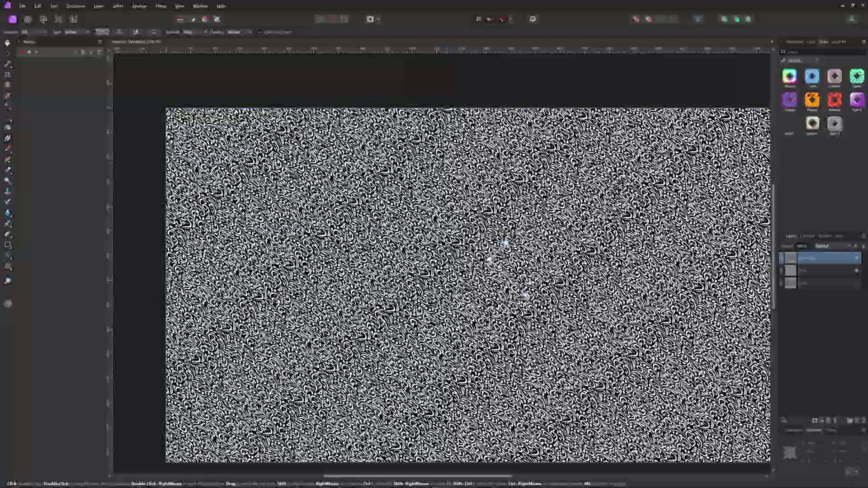
pyautogui.moveTo(505, 242); pyautogui.dragTo(434, 195)
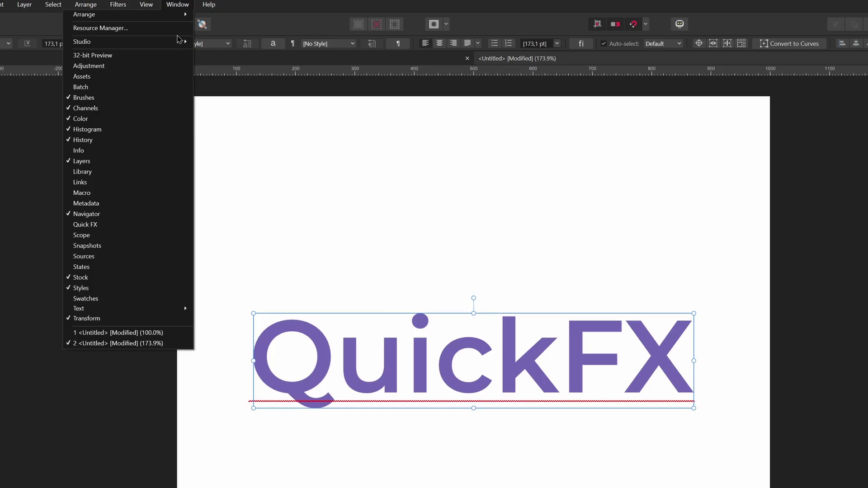
# Display the Quick FX controls and give the QuickFX text an outer shadow with 57% opacity, 9.7 px radius and 14.9 px offset.
pyautogui.click(85, 224)
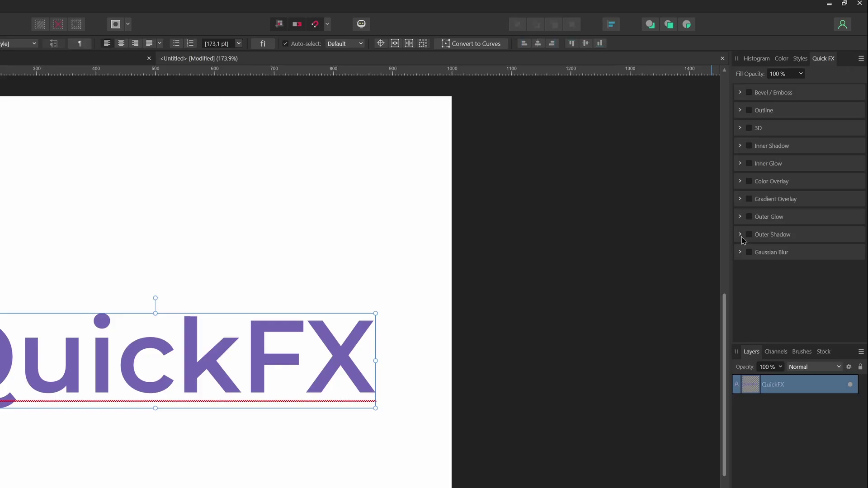
pyautogui.click(742, 236)
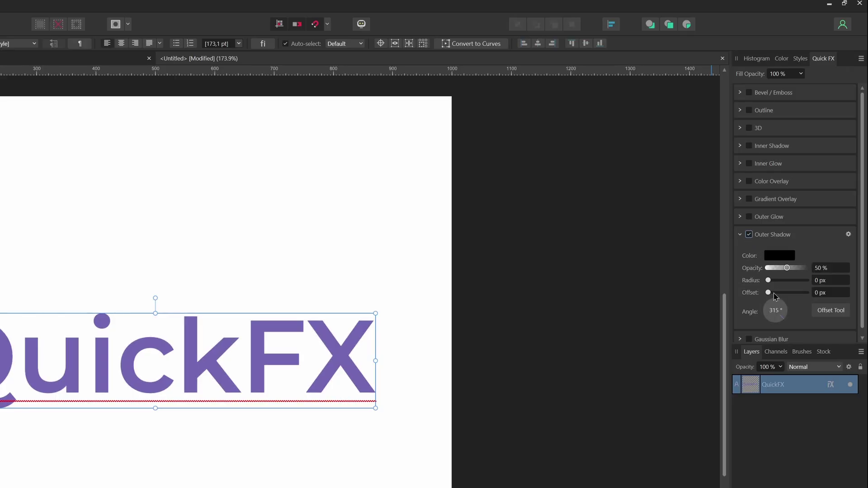
pyautogui.moveTo(768, 292); pyautogui.dragTo(789, 267)
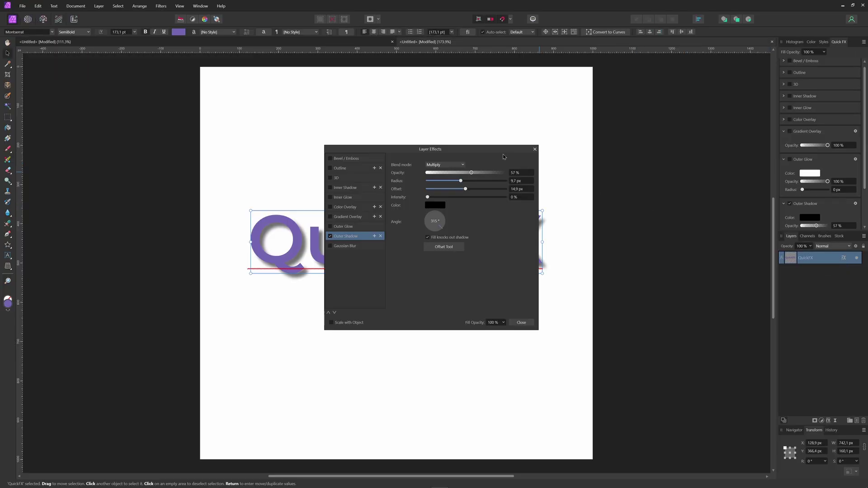
# Examine the Gradient Overlay settings in the QuickFX text's Layer Effects dialog, then close the dialog.
pyautogui.moveTo(504, 154); pyautogui.dragTo(693, 72)
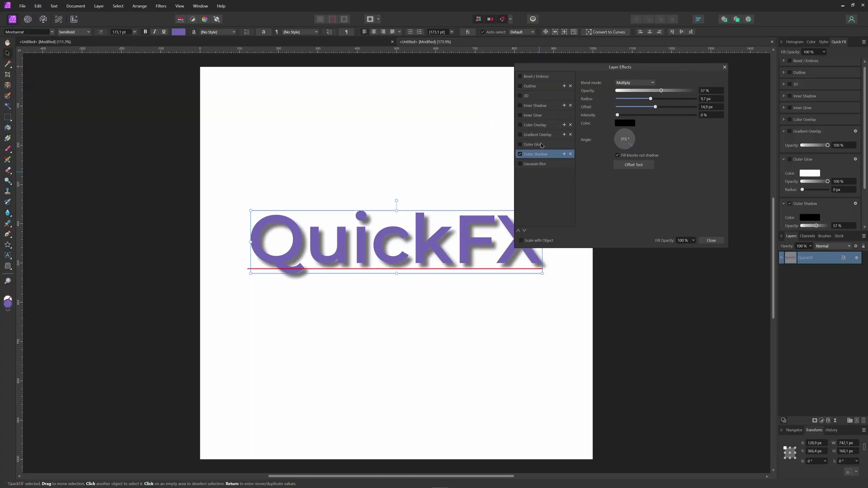
pyautogui.click(539, 135)
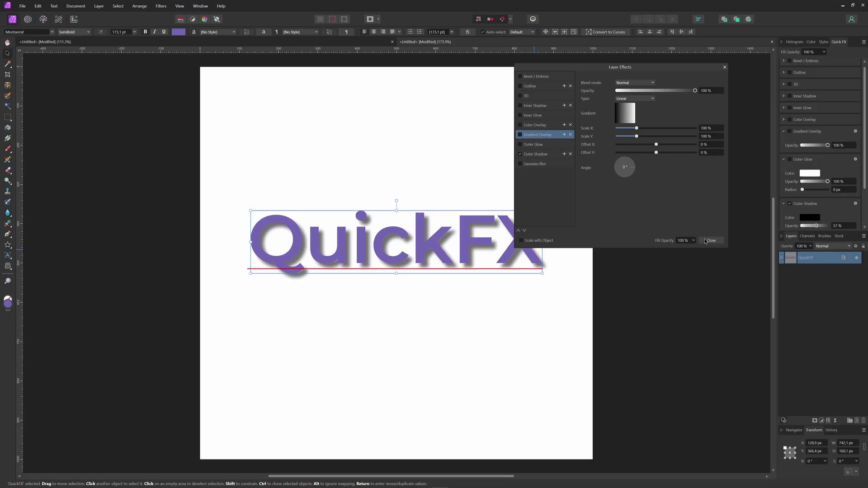
pyautogui.click(708, 241)
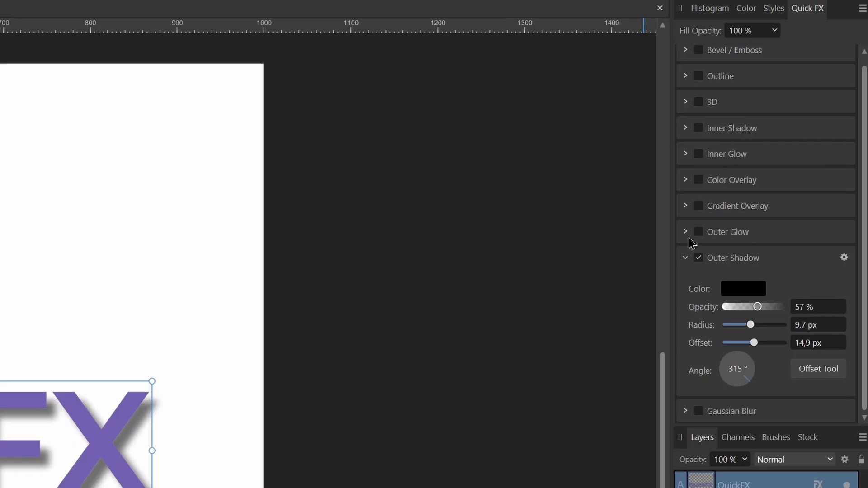
# Expand the Outer Glow and Gradient Overlay quick effects and examine the QuickFX text's full layer effects.
pyautogui.click(685, 233)
pyautogui.click(685, 207)
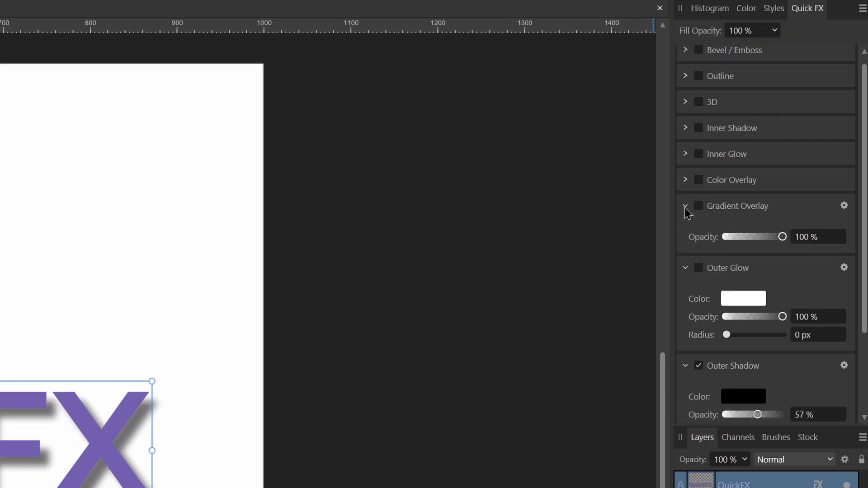
pyautogui.click(807, 483)
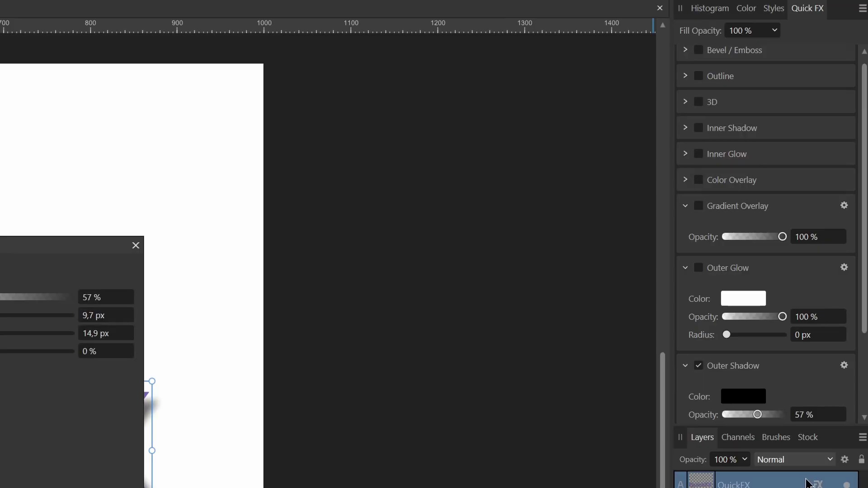
pyautogui.moveTo(57, 254); pyautogui.dragTo(476, 73)
pyautogui.click(146, 216)
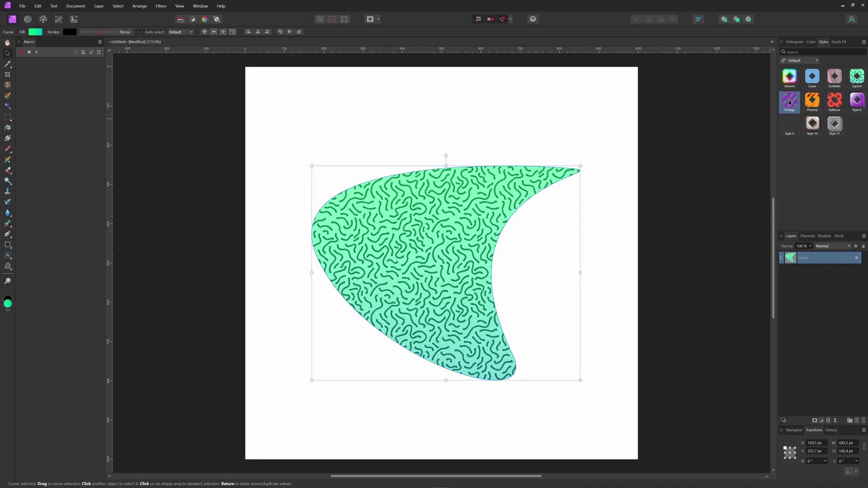
# Apply the Phoenix style to the green curved shape.
pyautogui.click(812, 100)
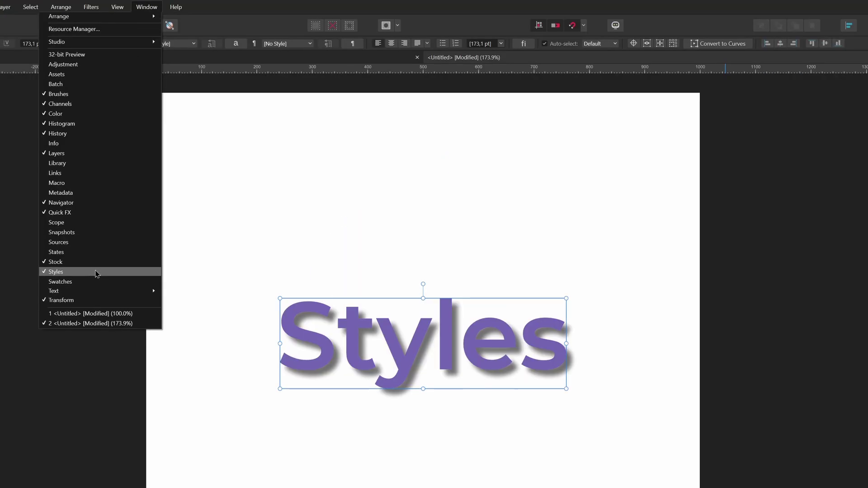
# Apply the Unicorn, Lunar and Style 10 presets in turn to the Styles text.
pyautogui.click(122, 274)
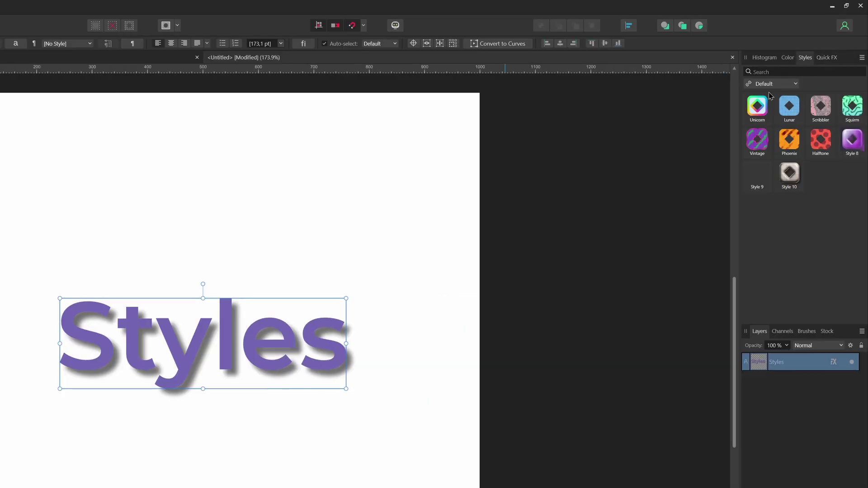
pyautogui.click(758, 112)
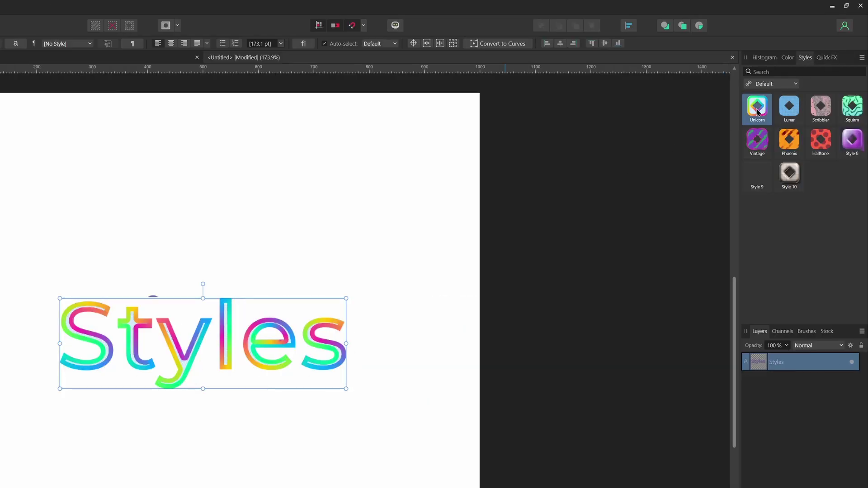
pyautogui.click(795, 112)
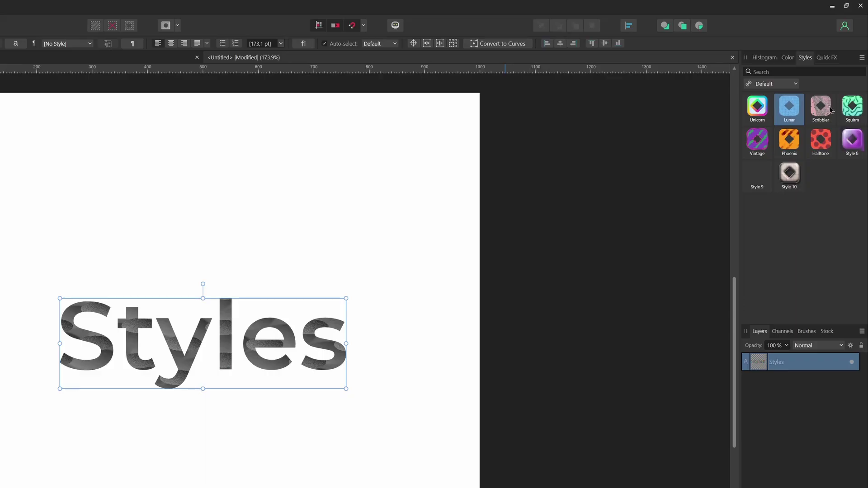
pyautogui.click(789, 172)
# Open the fill settings of the Styles text and activate the Gradient Tool.
pyautogui.click(0, 55)
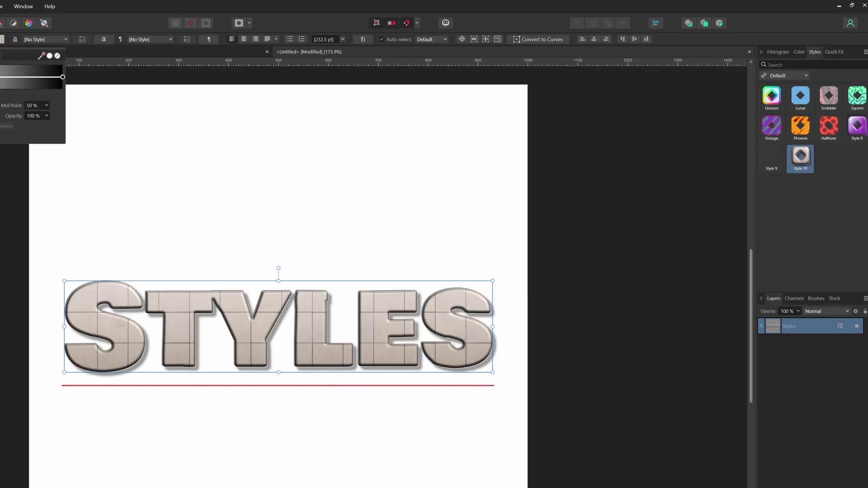
pyautogui.click(0, 55)
pyautogui.press('g')
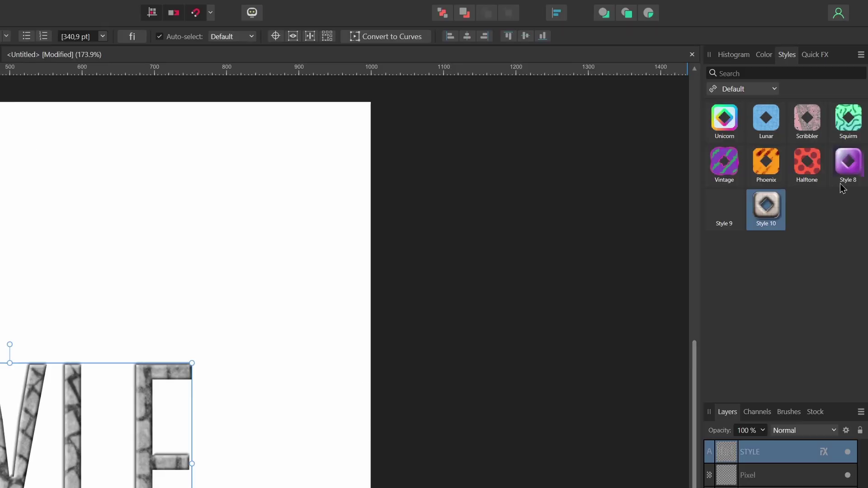
# Create a new style from the stone-textured STYLE text.
pyautogui.click(860, 55)
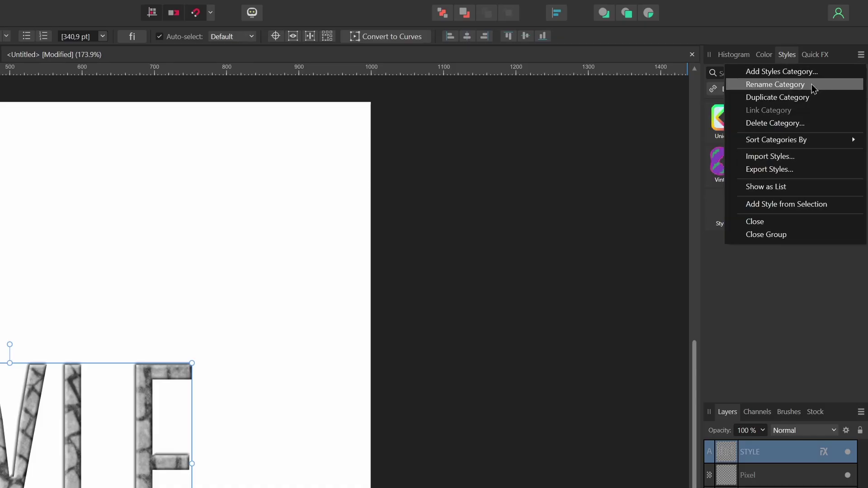
pyautogui.rightClick(332, 184)
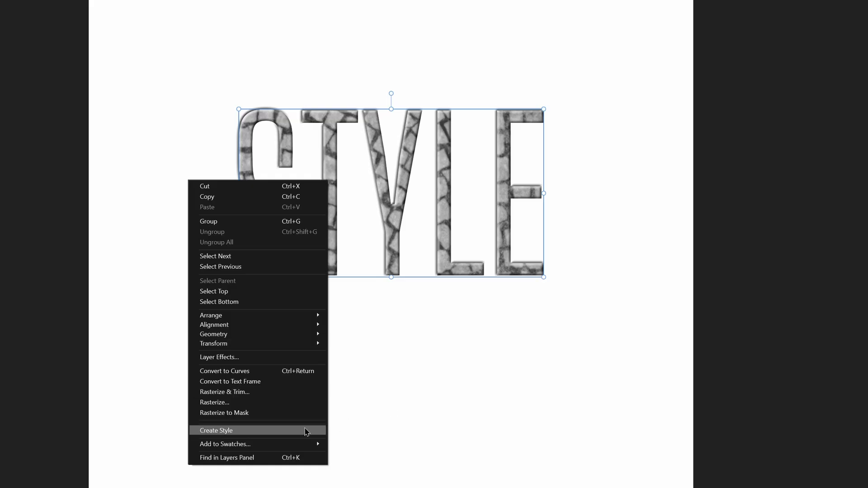
pyautogui.click(303, 431)
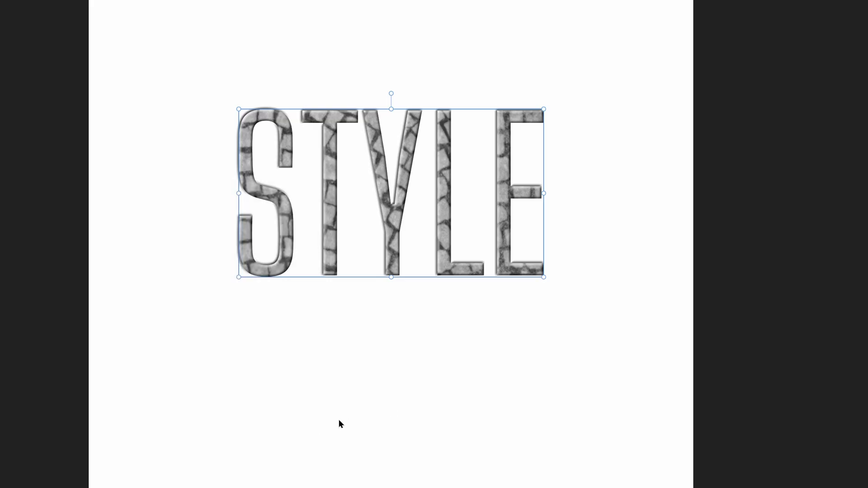
# Switch to Affinity Publisher and apply Style 11 to the purple rounded shape.
pyautogui.moveTo(361, 294); pyautogui.dragTo(426, 145)
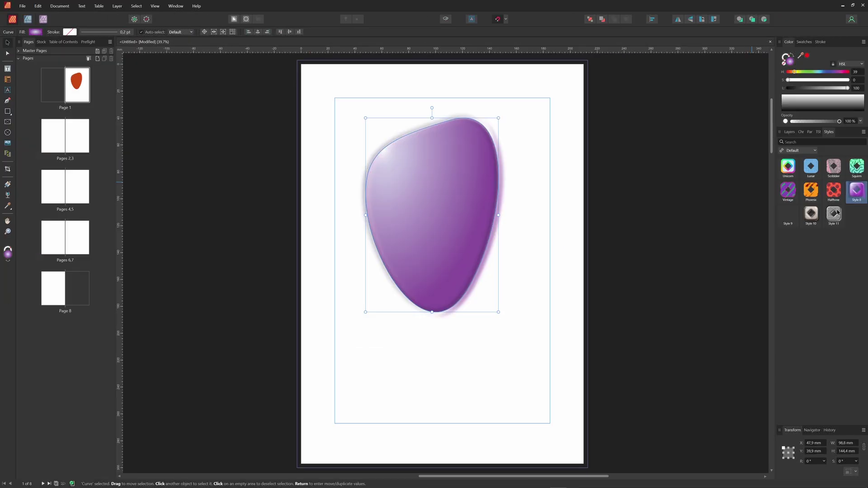
pyautogui.click(836, 212)
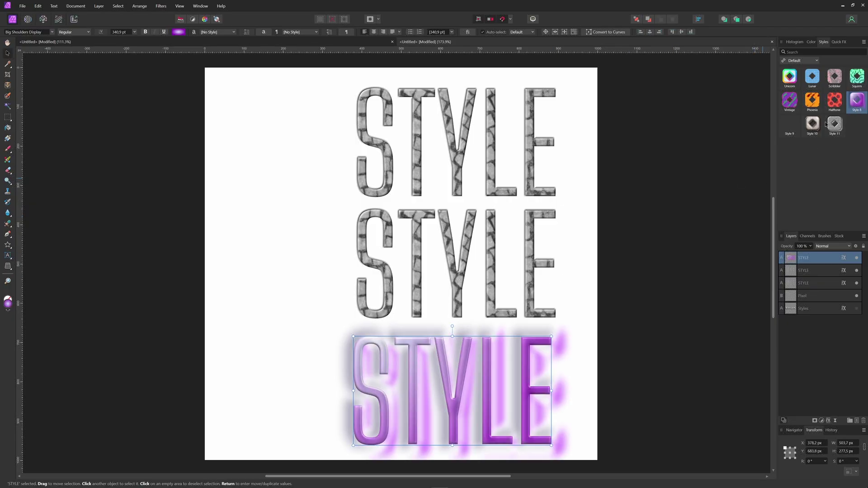
# Switch the purple STYLE text between the Style 10 and Style 11 presets in Affinity Photo.
pyautogui.click(812, 123)
pyautogui.click(834, 123)
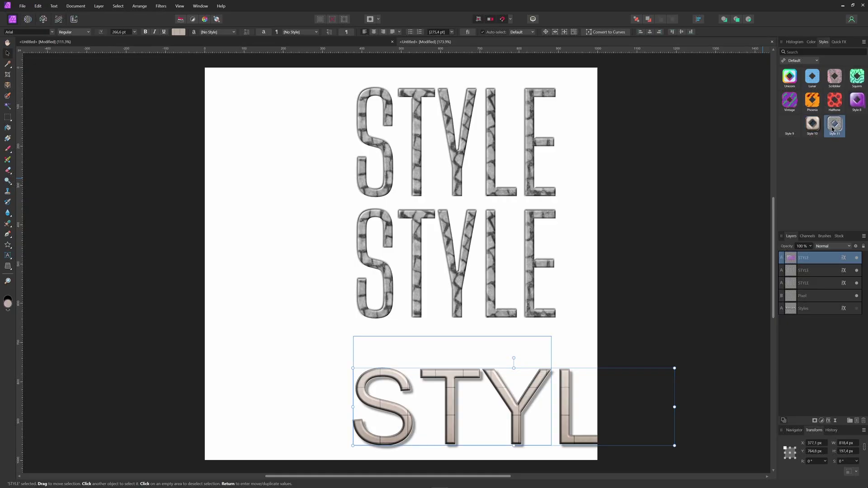
pyautogui.click(810, 121)
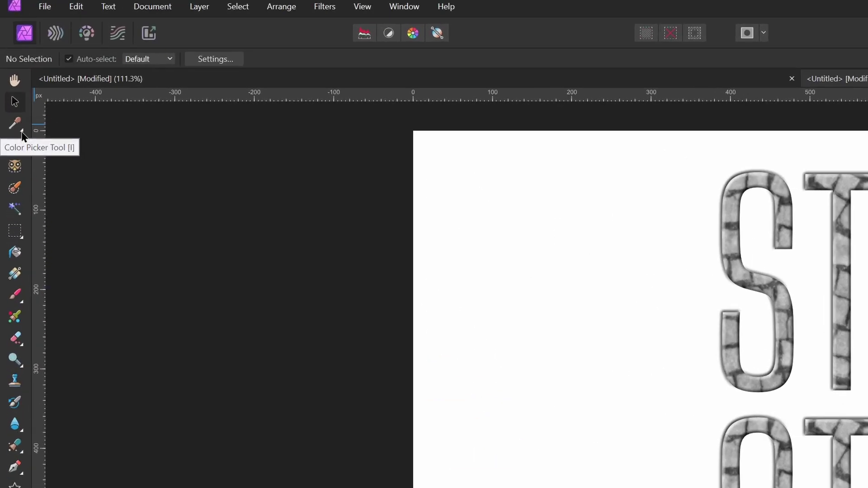
# Copy the rainbow style of the top STYLE text onto the two lower STYLE texts with the Style Picker Tool.
pyautogui.click(11, 67)
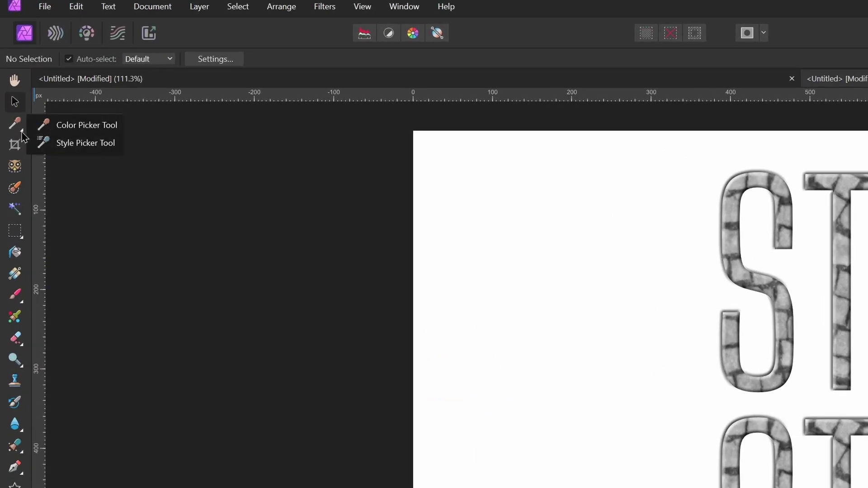
pyautogui.click(65, 147)
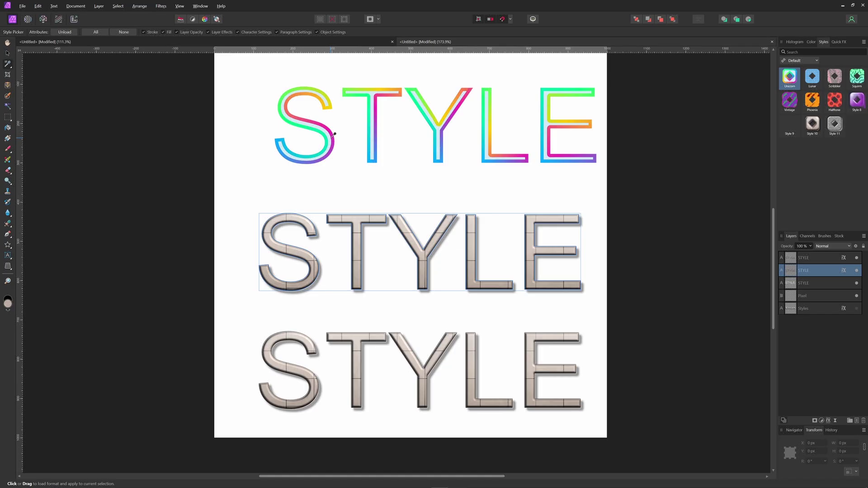
pyautogui.click(308, 101)
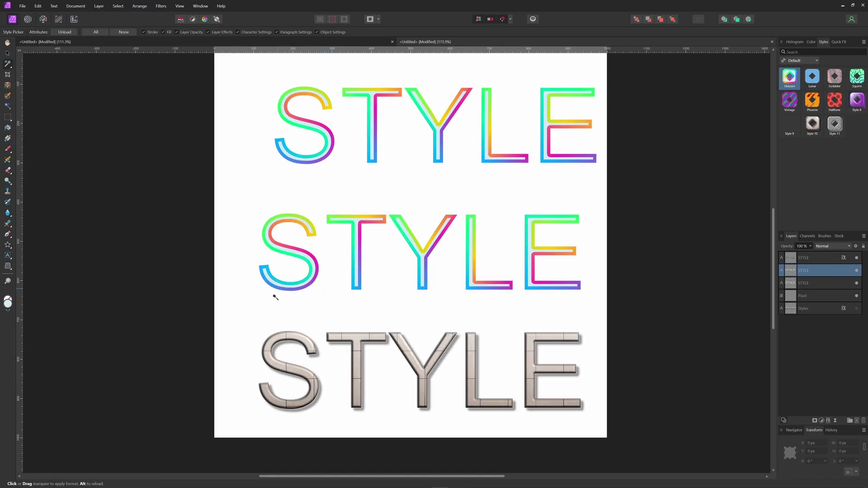
pyautogui.click(303, 339)
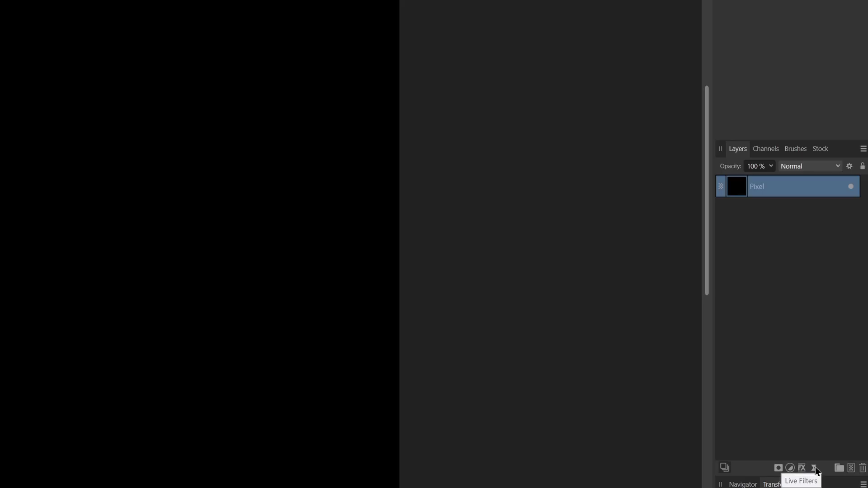
# Add a live Procedural Texture filter to the black pixel layer using the Checkered preset with a square count of 13.
pyautogui.click(835, 422)
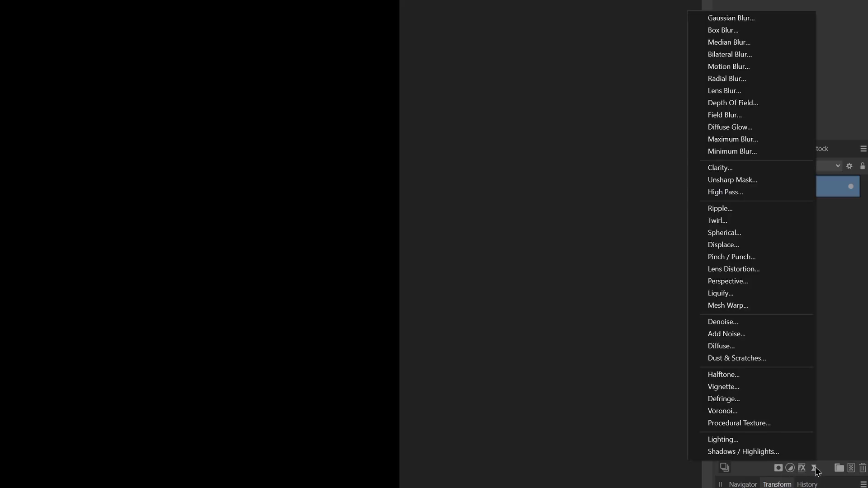
pyautogui.click(739, 423)
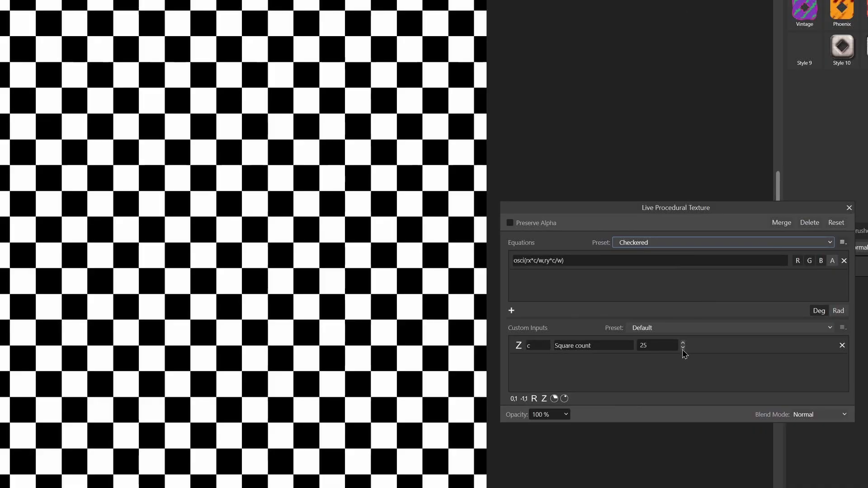
pyautogui.moveTo(683, 348); pyautogui.dragTo(682, 350)
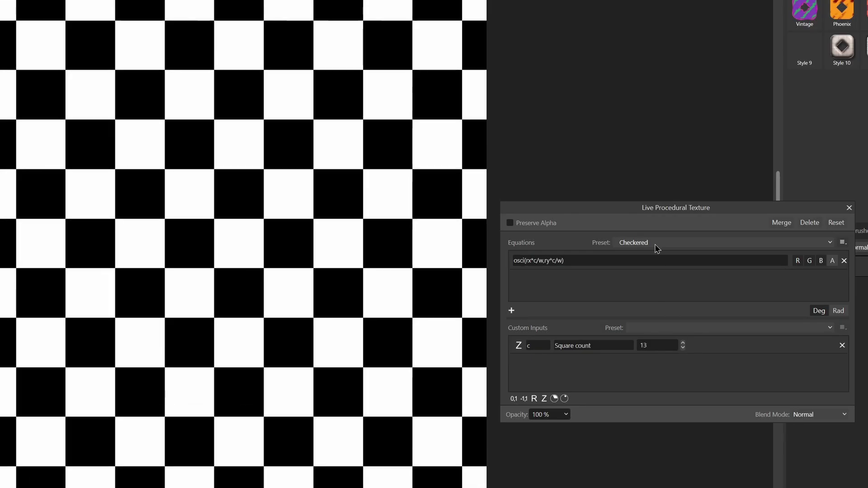
# Apply the Smoothed bars preset with an adjusted smoothing size, and consult the Procedural Texture help page.
pyautogui.click(656, 244)
pyautogui.click(651, 289)
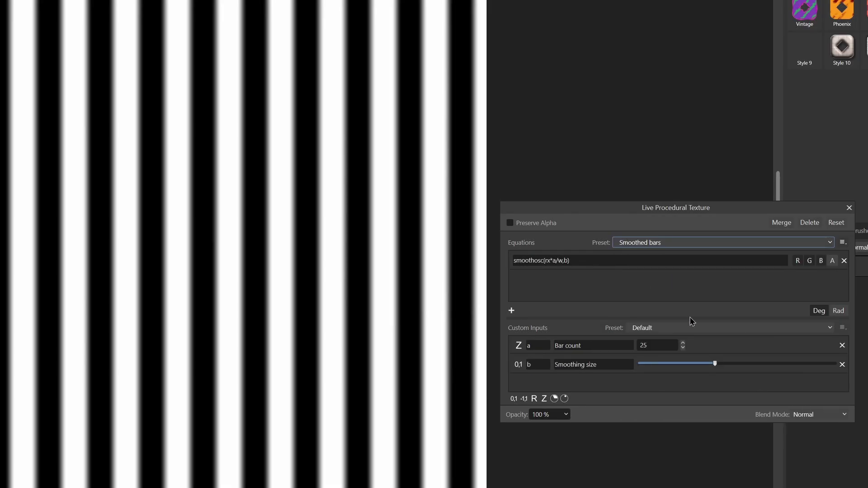
pyautogui.moveTo(718, 365)
pyautogui.mouseDown()
pyautogui.moveTo(656, 364)
pyautogui.moveTo(827, 367)
pyautogui.moveTo(721, 374)
pyautogui.mouseUp()
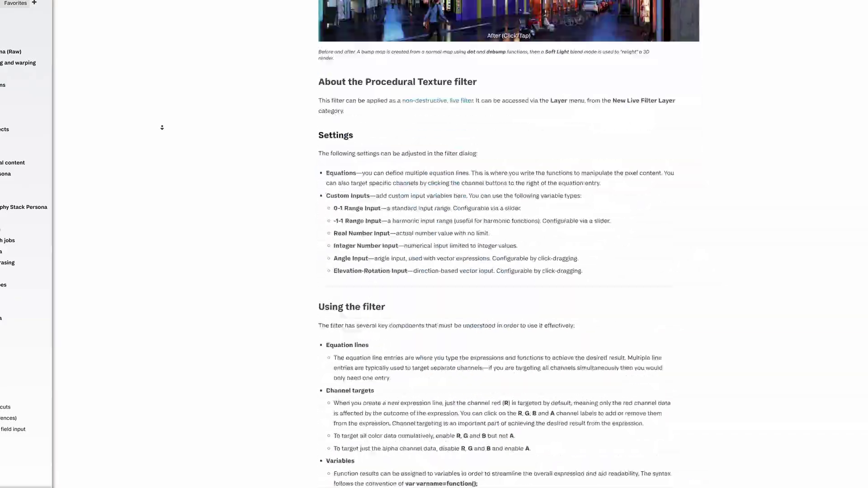
pyautogui.scroll(-20, 162, 127)
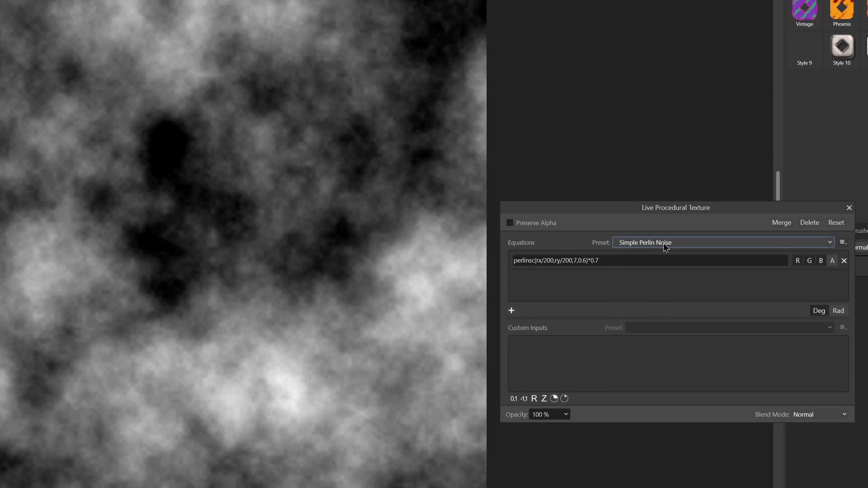
# Switch the texture preset to Lava, reduce its turbulence to a little over half, and change the square size turbulence.
pyautogui.click(664, 247)
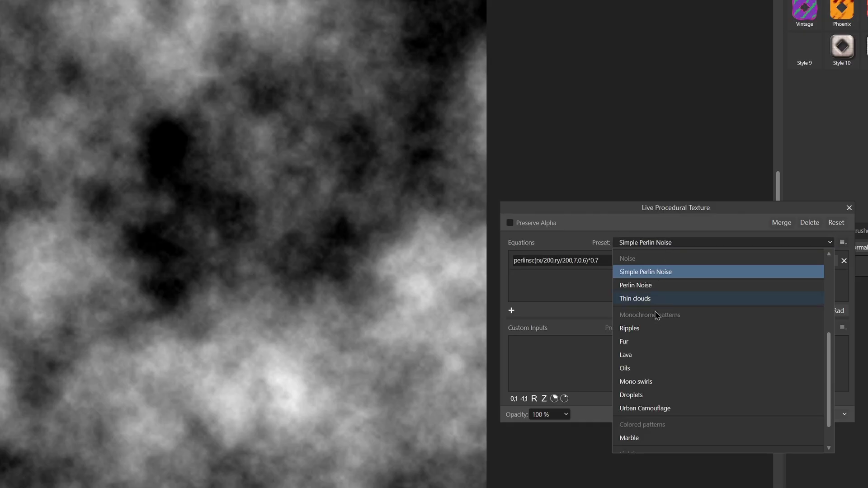
pyautogui.click(654, 355)
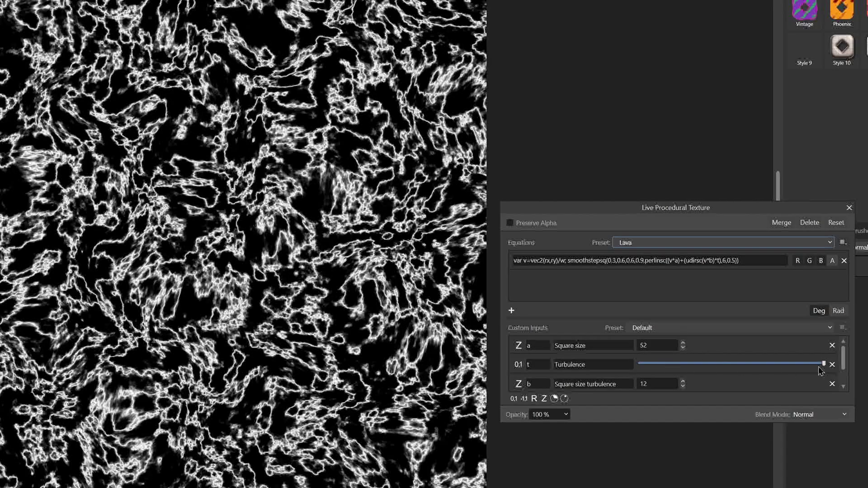
pyautogui.moveTo(820, 371); pyautogui.dragTo(746, 364)
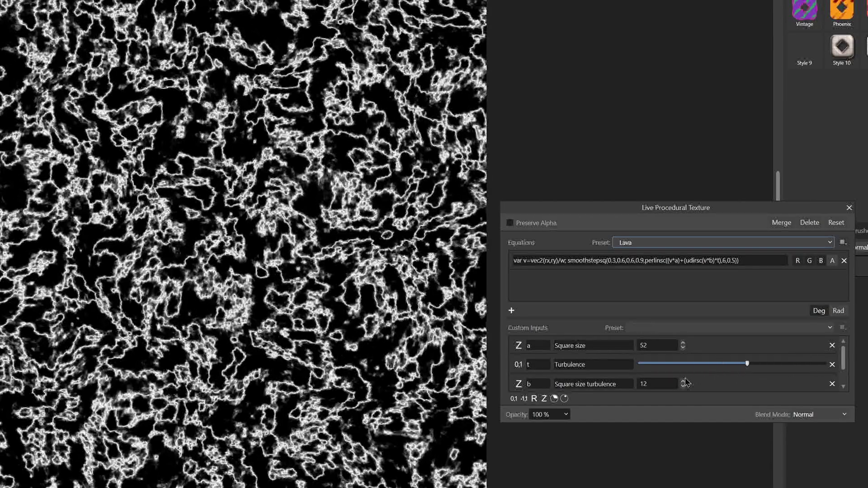
pyautogui.click(684, 386)
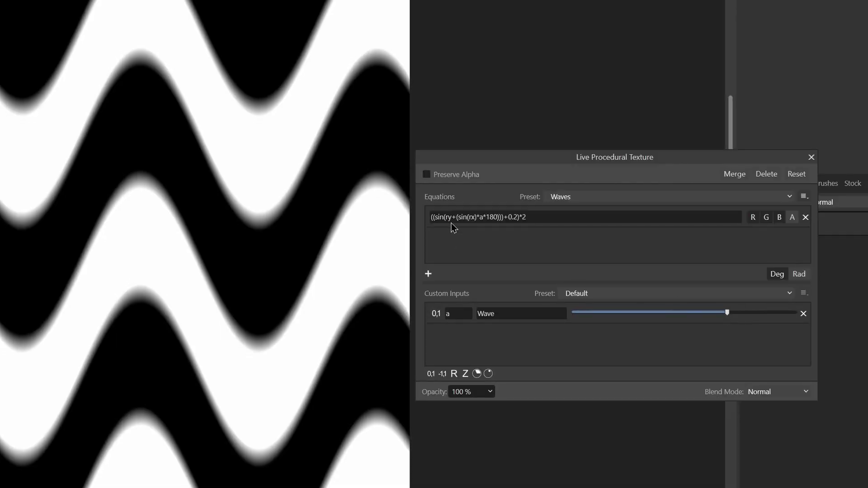
# Multiply ry and rx by v in the Waves equation, and add a real number input named v with an increased value.
pyautogui.moveTo(431, 216); pyautogui.dragTo(453, 225)
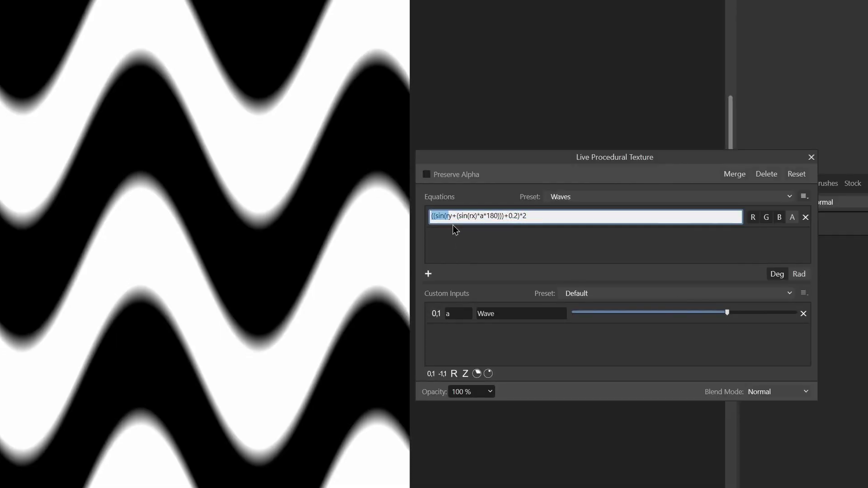
pyautogui.write('*v')
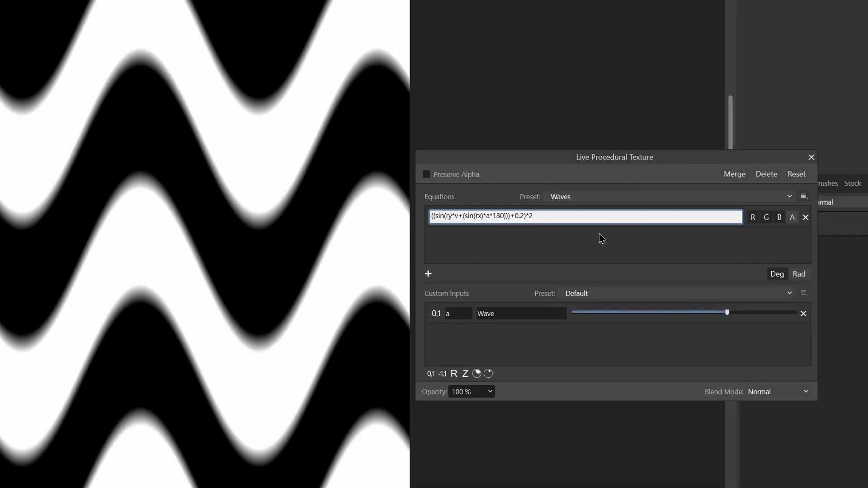
pyautogui.click(454, 373)
pyautogui.click(459, 335)
pyautogui.write('v')
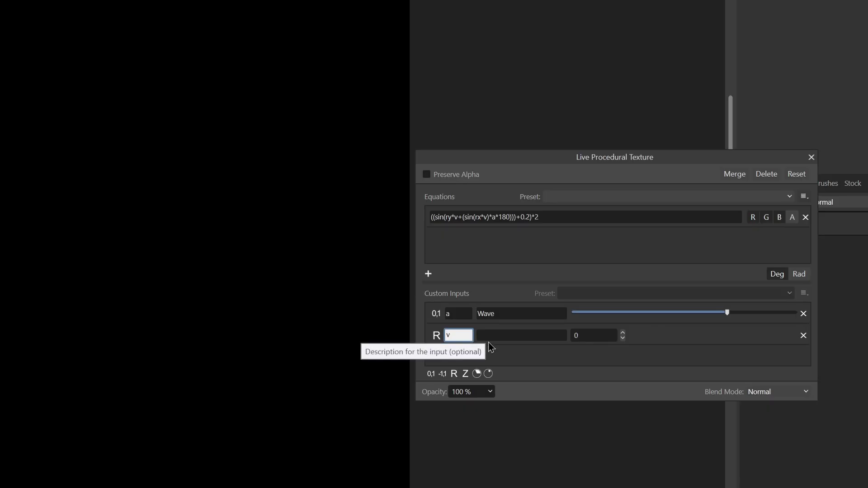
pyautogui.press('Return')
pyautogui.click(623, 335)
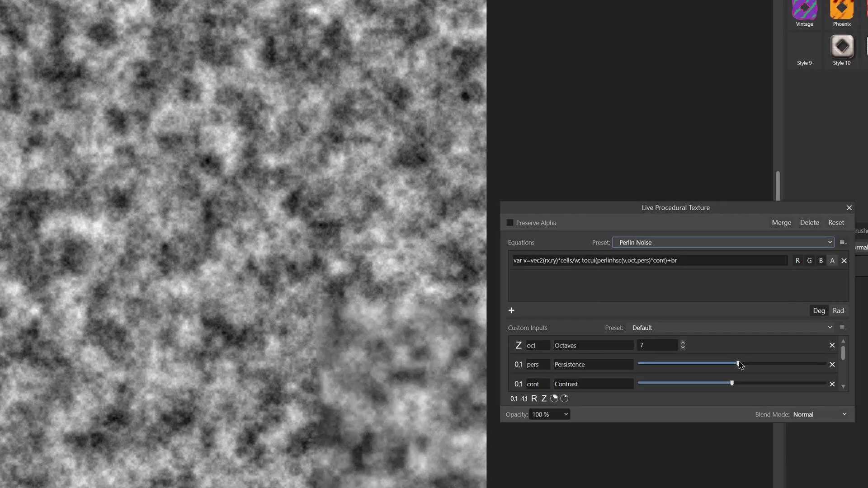
# Raise the persistence of the Perlin Noise texture to its maximum and increase its contrast.
pyautogui.moveTo(738, 364); pyautogui.dragTo(836, 364)
pyautogui.moveTo(732, 383); pyautogui.dragTo(761, 383)
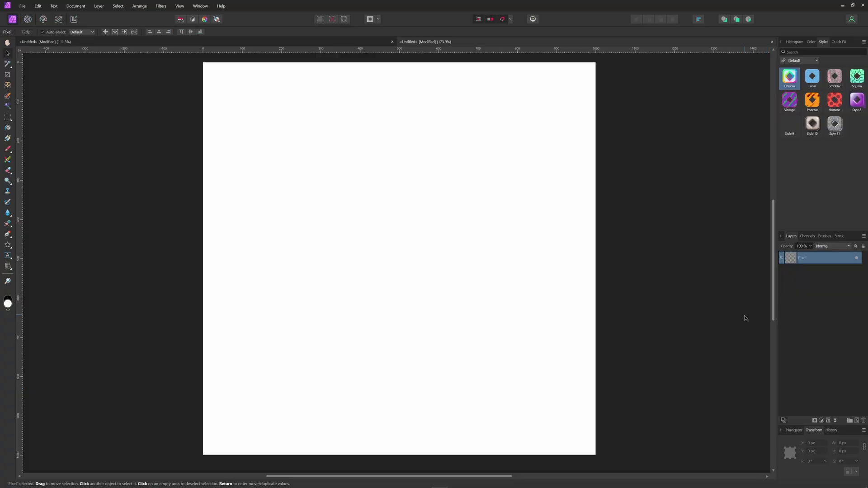
# Flood fill the blank white pixel layer with the Flood Fill Tool.
pyautogui.press('g')
pyautogui.press('g')
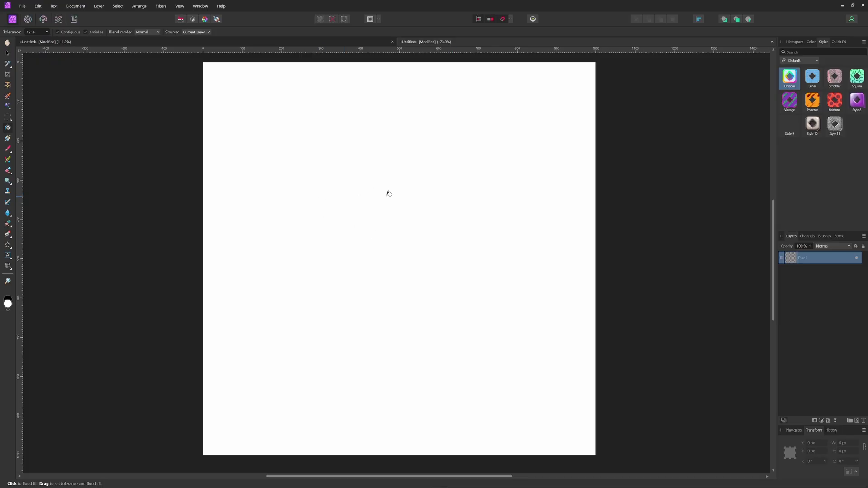
pyautogui.click(399, 206)
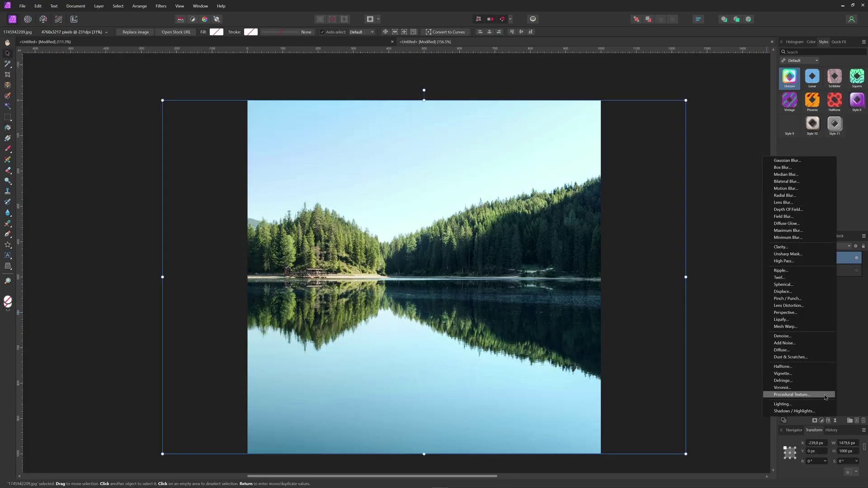
# Add a Procedural Texture filter to the lake photo with the Simple Bump Map Lighting (negated Y) preset and change its light direction.
pyautogui.click(824, 396)
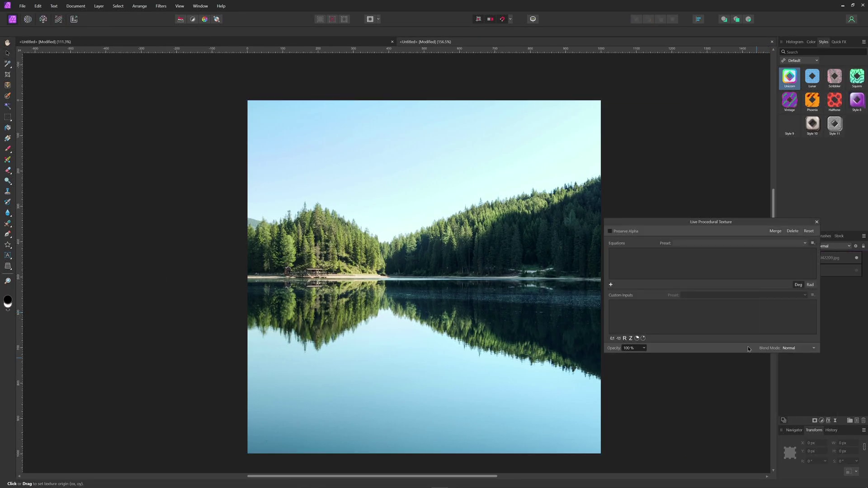
pyautogui.click(713, 247)
pyautogui.click(707, 267)
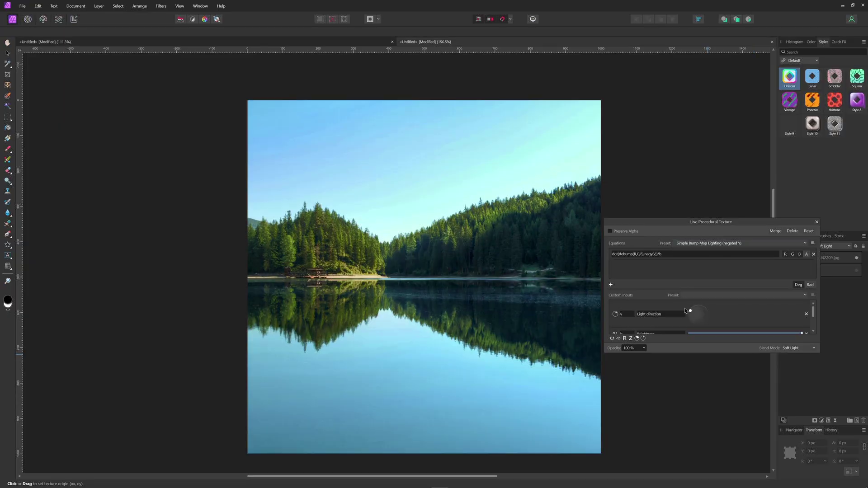
pyautogui.moveTo(689, 310); pyautogui.dragTo(703, 310)
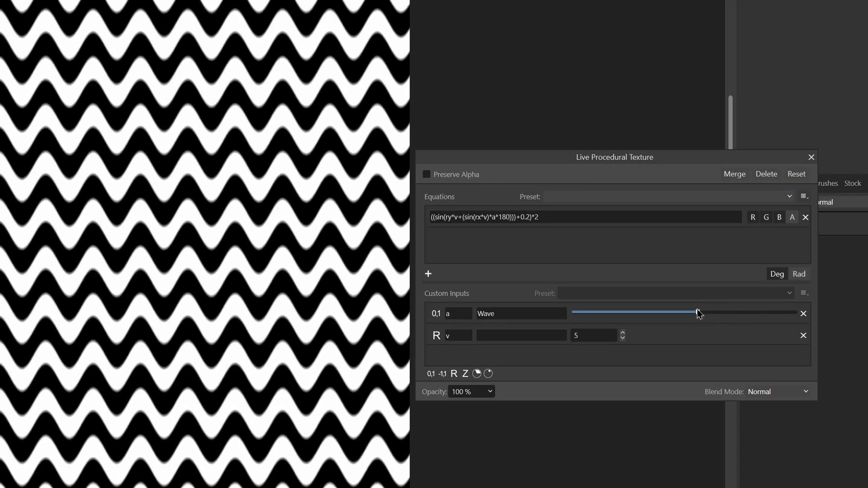
# Adjust the Wave input of the waves texture, and open the red colour stop of the swirl pattern's gradient map.
pyautogui.moveTo(697, 312)
pyautogui.mouseDown()
pyautogui.moveTo(724, 314)
pyautogui.moveTo(709, 314)
pyautogui.mouseUp()
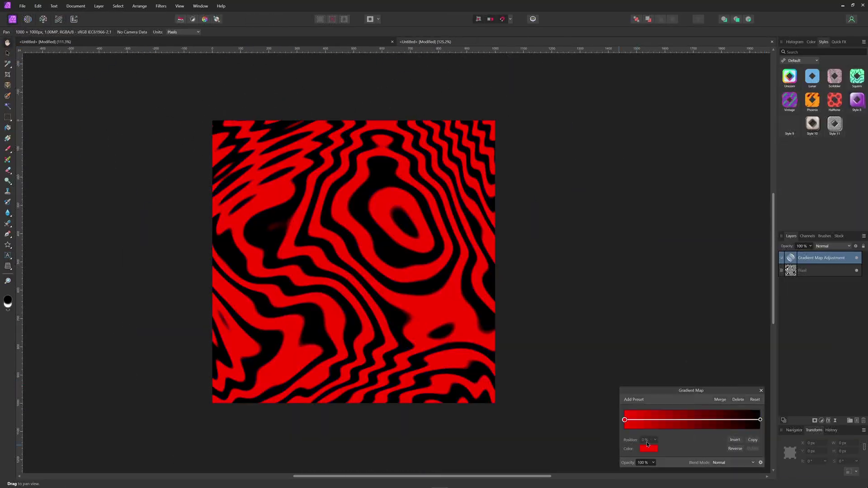
pyautogui.click(648, 449)
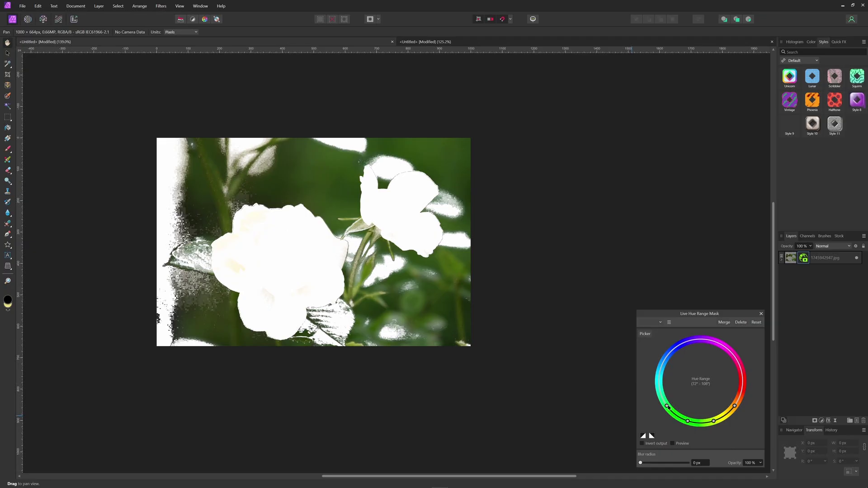
# Widen the green side of the rose photo's hue range mask toward cyan, and add a Hue Range Mask to the cat's Background layer.
pyautogui.moveTo(667, 404); pyautogui.dragTo(659, 381)
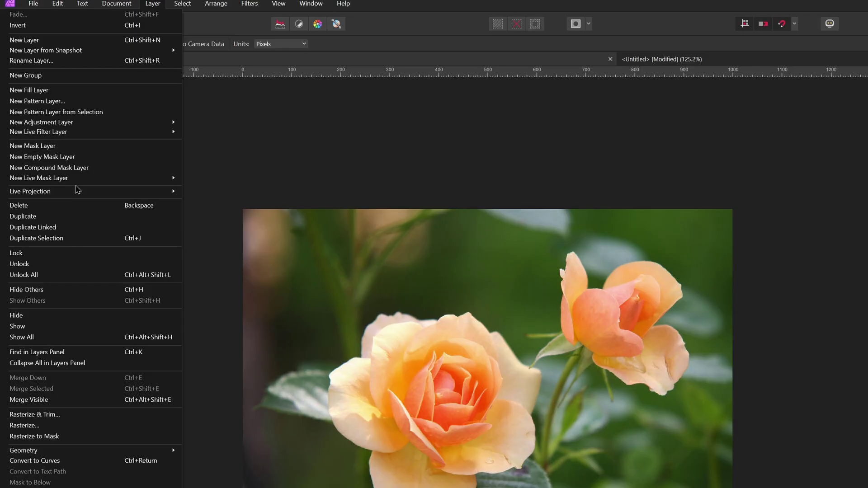
pyautogui.moveTo(56, 123)
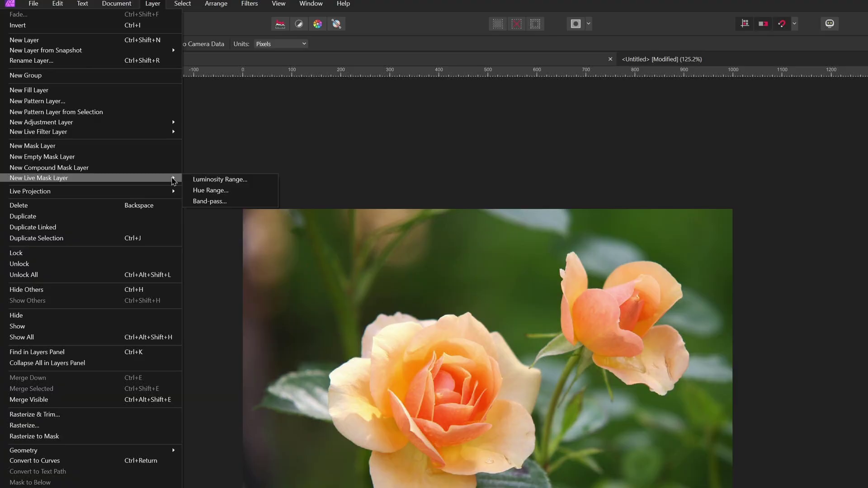
pyautogui.click(767, 370)
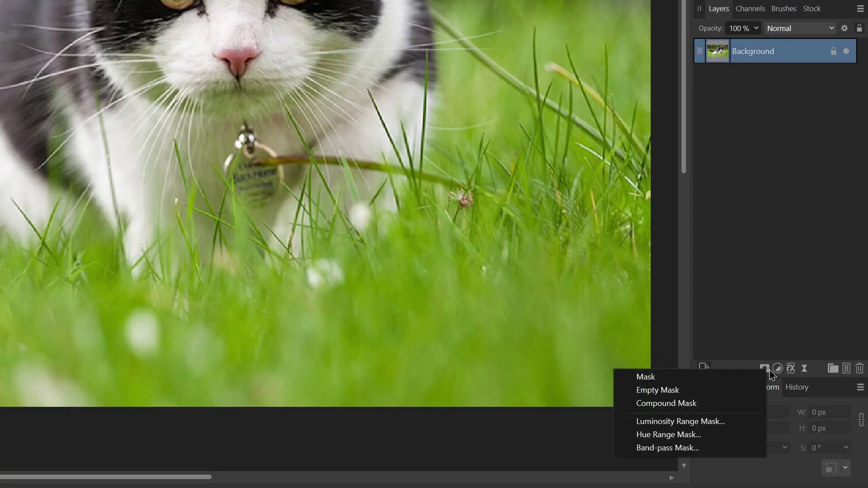
pyautogui.click(714, 435)
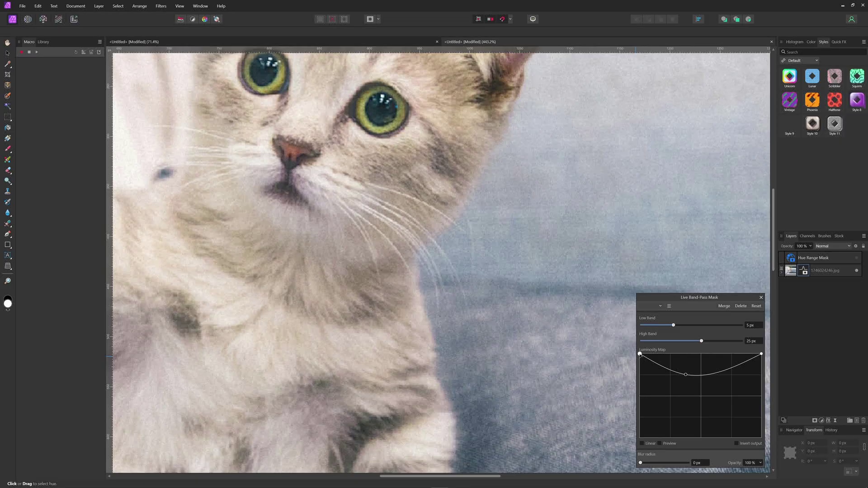
# Pull the dark end of the kitten photo's band-pass luminosity curve down to the bottom and lower its middle point.
pyautogui.moveTo(640, 355); pyautogui.dragTo(629, 442)
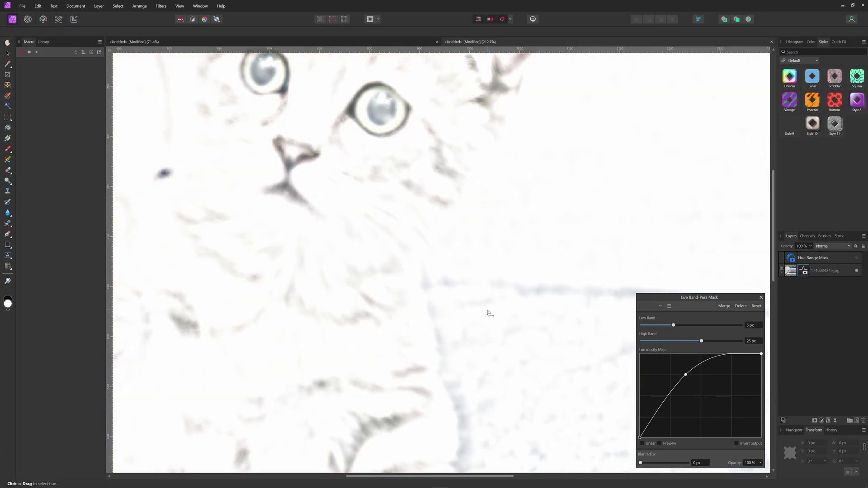
pyautogui.scroll(-3, 489, 313)
pyautogui.moveTo(687, 376)
pyautogui.mouseDown()
pyautogui.moveTo(714, 400)
pyautogui.moveTo(696, 386)
pyautogui.mouseUp()
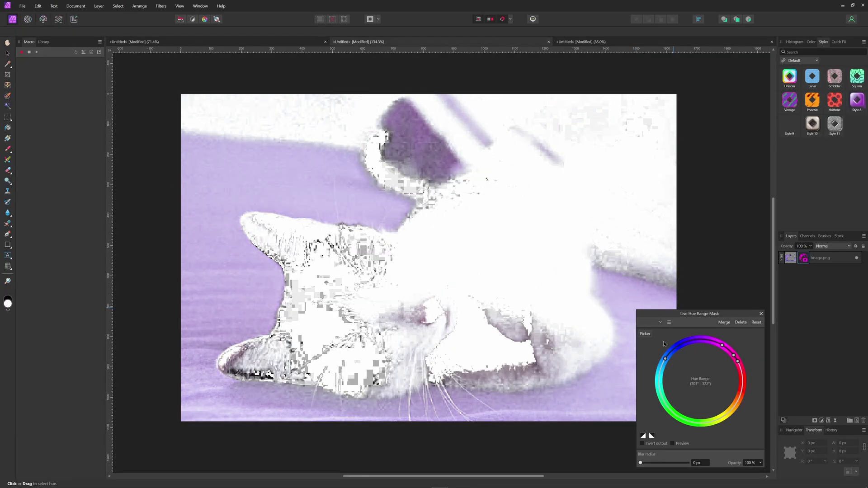
# Move the blue-side limit of the sleeping cat photo's hue range mask toward purple.
pyautogui.moveTo(665, 359)
pyautogui.mouseDown()
pyautogui.moveTo(710, 338)
pyautogui.moveTo(730, 345)
pyautogui.moveTo(723, 351)
pyautogui.moveTo(736, 357)
pyautogui.moveTo(682, 355)
pyautogui.mouseUp()
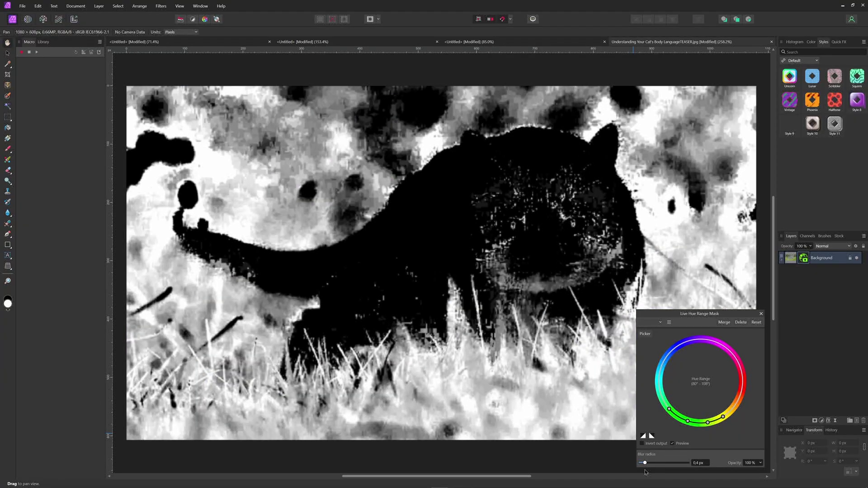
# Refine the grass cat photo's hue range mask with a 4.1 px blur radius, preview off, and a tighter outer green limit.
pyautogui.moveTo(644, 472); pyautogui.dragTo(656, 471)
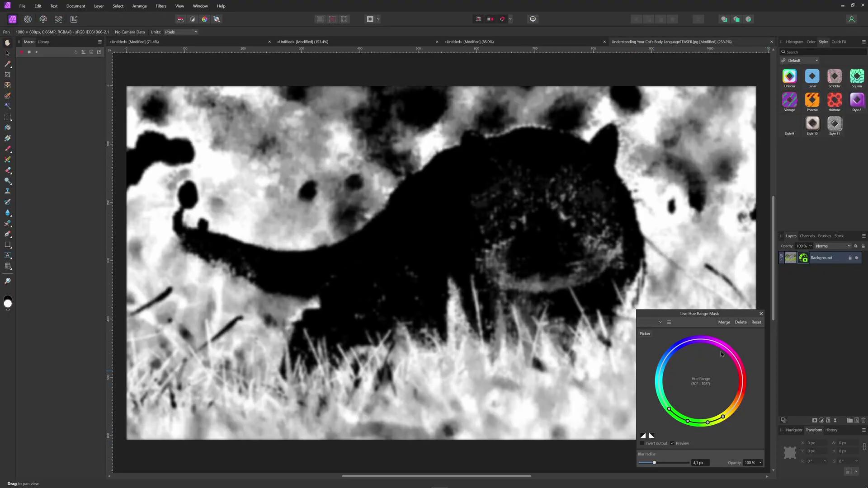
pyautogui.click(672, 444)
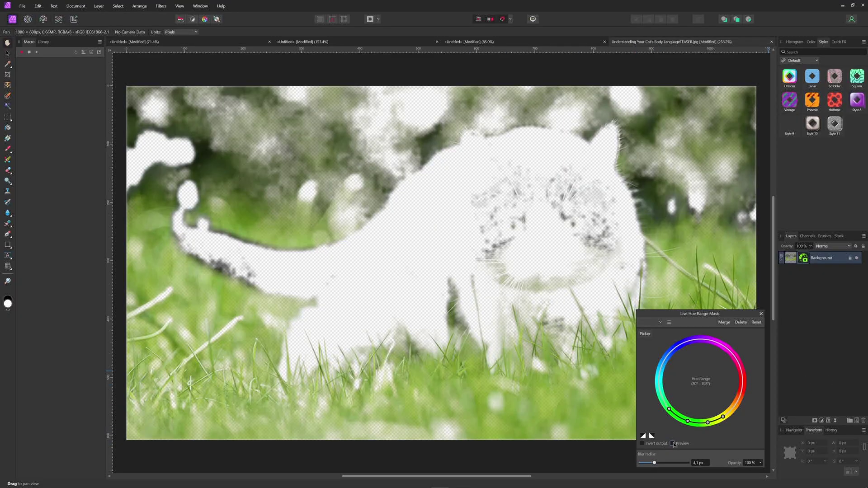
pyautogui.moveTo(669, 411); pyautogui.dragTo(674, 418)
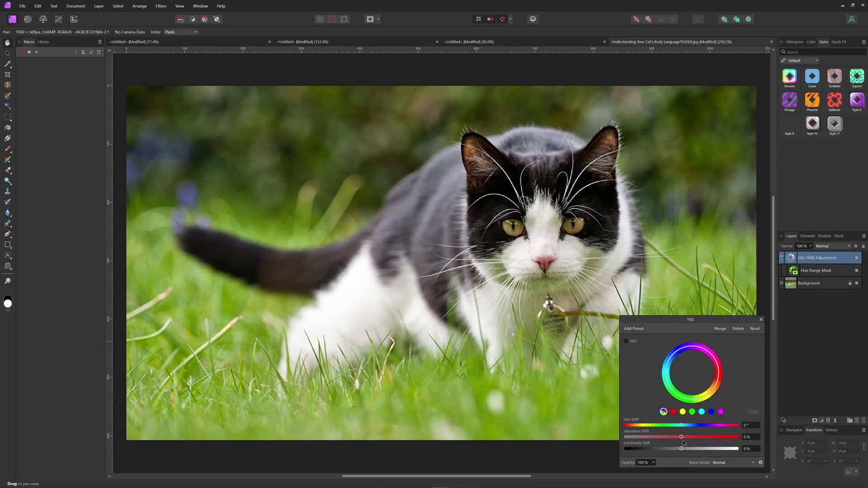
# Fully desaturate the masked grass with the HSL adjustment, and recolour it red using about 77° hue shift and 17% saturation shift.
pyautogui.moveTo(680, 425)
pyautogui.mouseDown()
pyautogui.moveTo(633, 430)
pyautogui.moveTo(682, 436)
pyautogui.mouseUp()
pyautogui.moveTo(681, 437); pyautogui.dragTo(606, 443)
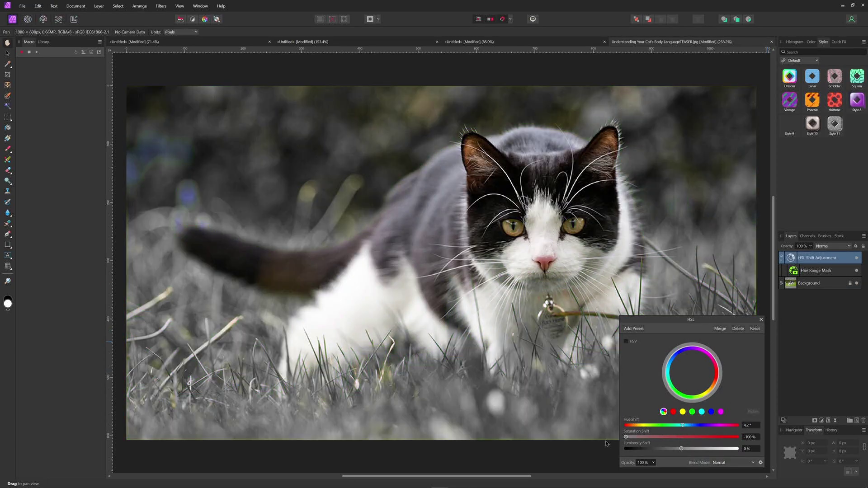
pyautogui.moveTo(681, 425); pyautogui.dragTo(723, 426)
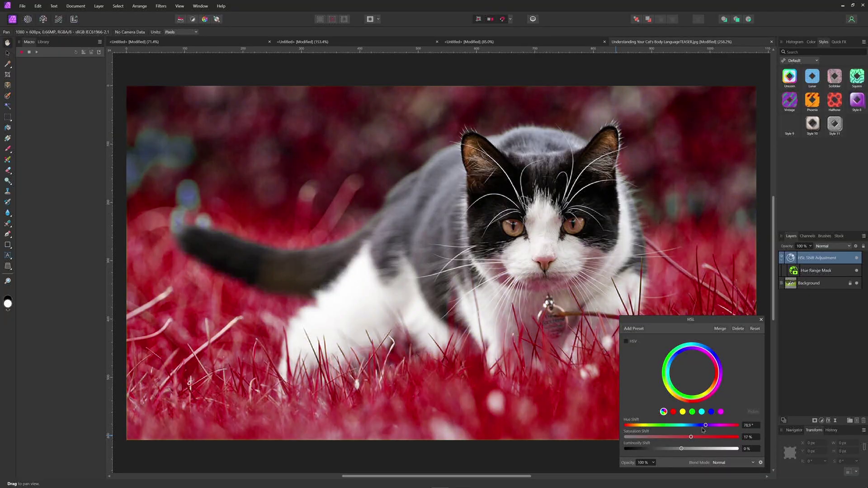